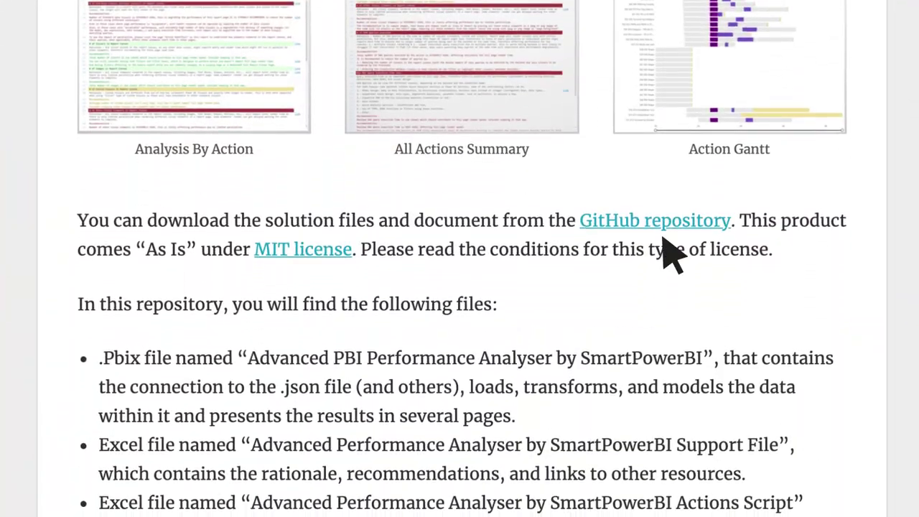
Open the Advanced-PowerBI-Performance-Analyzer-by-SmartPowerBI GitHub repository from the blog post's link.
{"action": "left_click", "coordinate": [650, 222]}
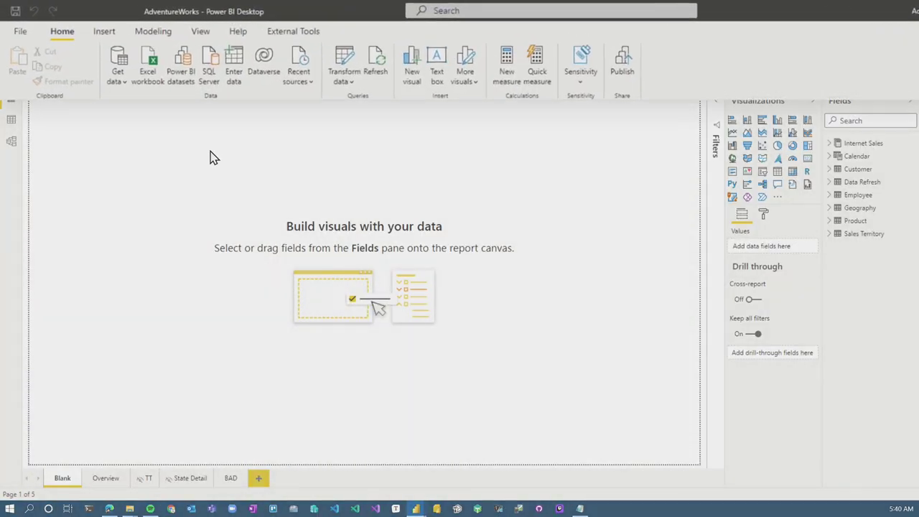
Record the Overview page's visual load times in Performance analyzer and export them as PowerBIPerformanceData.json.
{"action": "left_click", "coordinate": [200, 31]}
{"action": "left_click", "coordinate": [581, 67]}
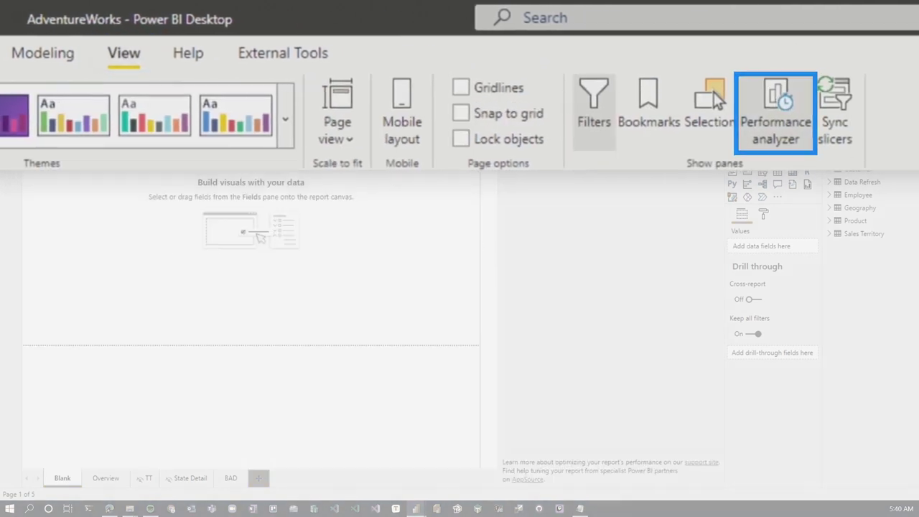
{"action": "left_click", "coordinate": [549, 131]}
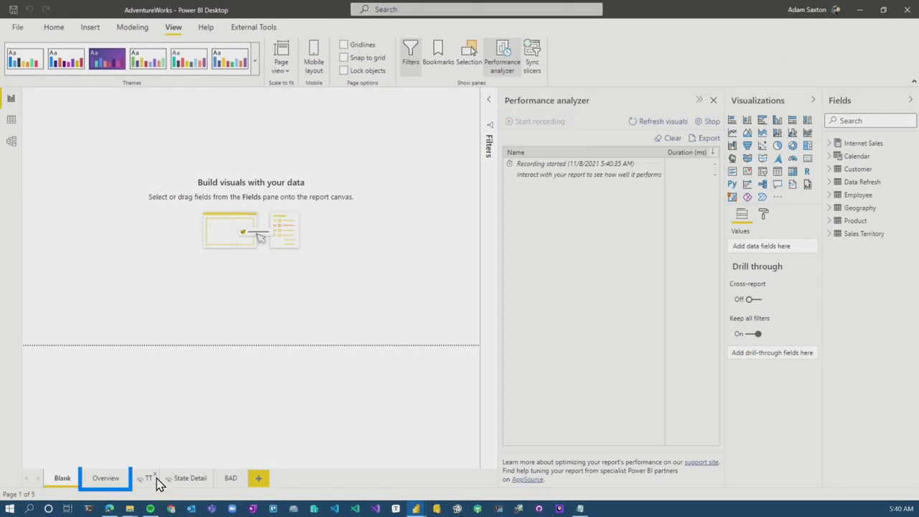
{"action": "left_click", "coordinate": [106, 478]}
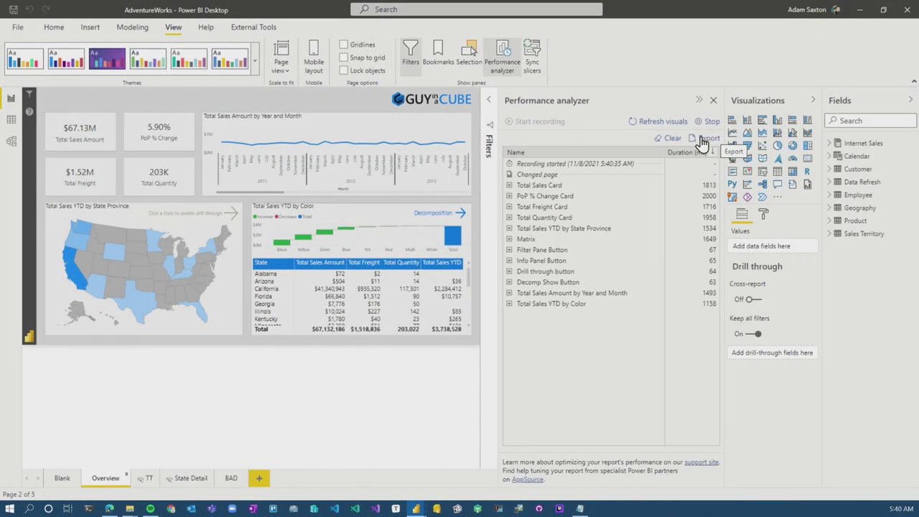
{"action": "left_click", "coordinate": [759, 136]}
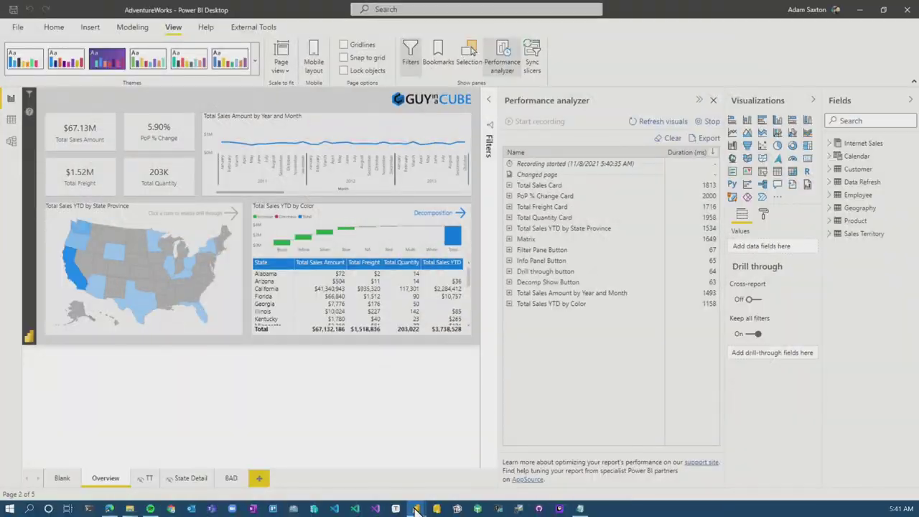
Bring up the AdventureWorks Analysis report with the Visualizations and Fields panes collapsed.
{"action": "mouse_move", "coordinate": [420, 510]}
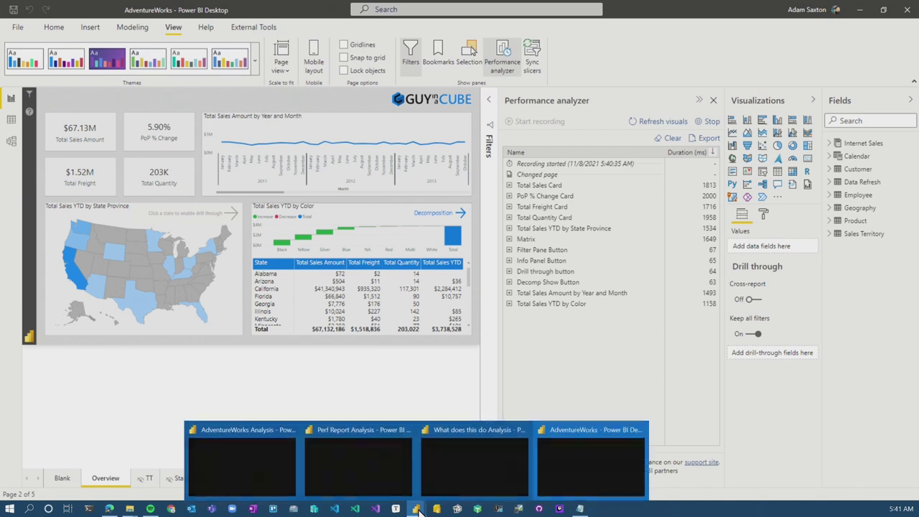
{"action": "left_click", "coordinate": [232, 463]}
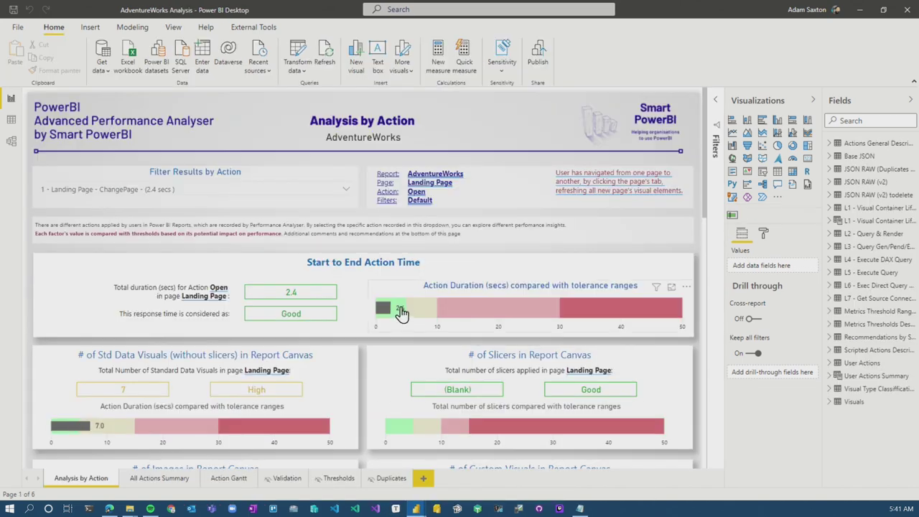
{"action": "left_click", "coordinate": [812, 100]}
{"action": "left_click", "coordinate": [909, 100]}
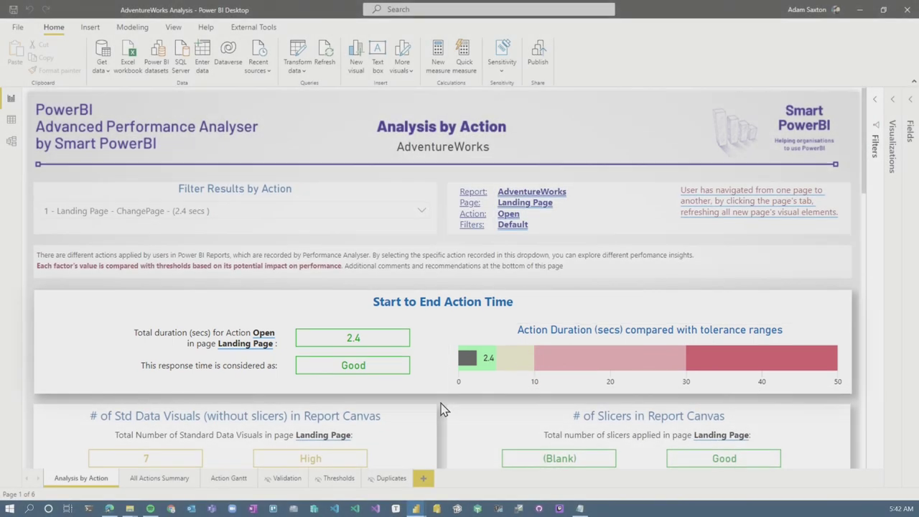
{"action": "scroll", "coordinate": [443, 409], "scroll_direction": "down", "scroll_amount": 3}
Scroll the Analysis by Action cards down past Max # of Rows Retrieved (126, High) to the recommendations table.
{"action": "scroll", "coordinate": [443, 409], "scroll_direction": "down", "scroll_amount": 1}
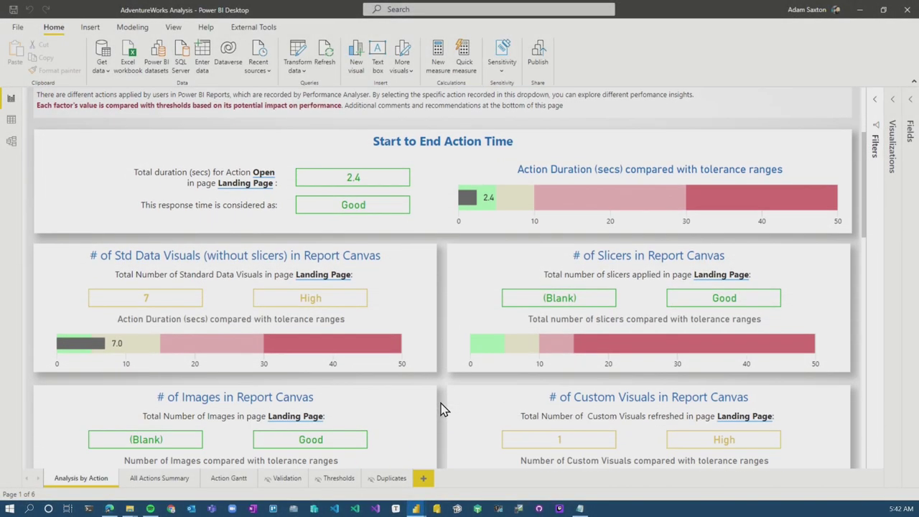
{"action": "scroll", "coordinate": [443, 409], "scroll_direction": "down", "scroll_amount": 2}
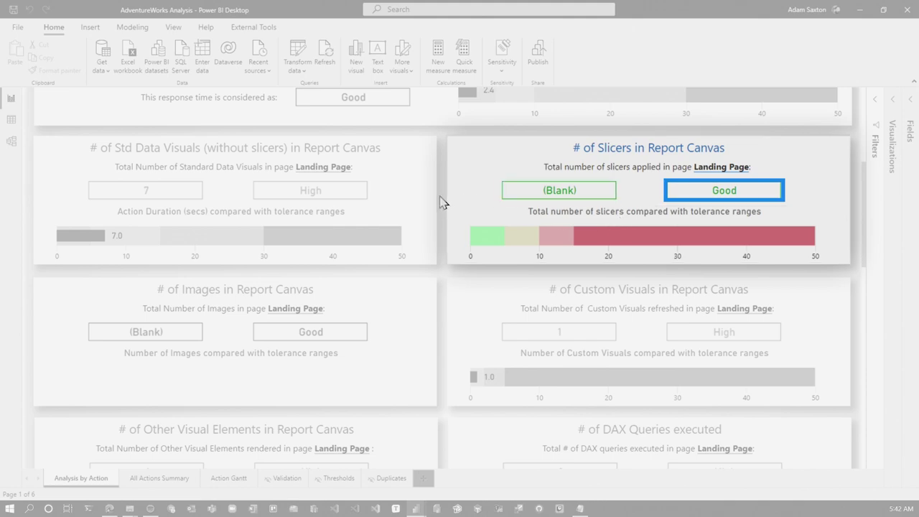
{"action": "scroll", "coordinate": [441, 199], "scroll_direction": "down", "scroll_amount": 3}
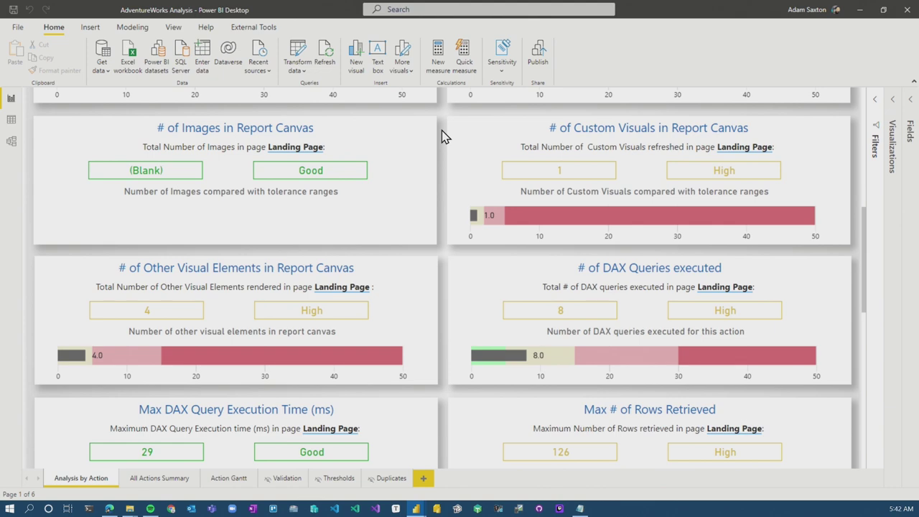
{"action": "scroll", "coordinate": [451, 225], "scroll_direction": "down", "scroll_amount": 3}
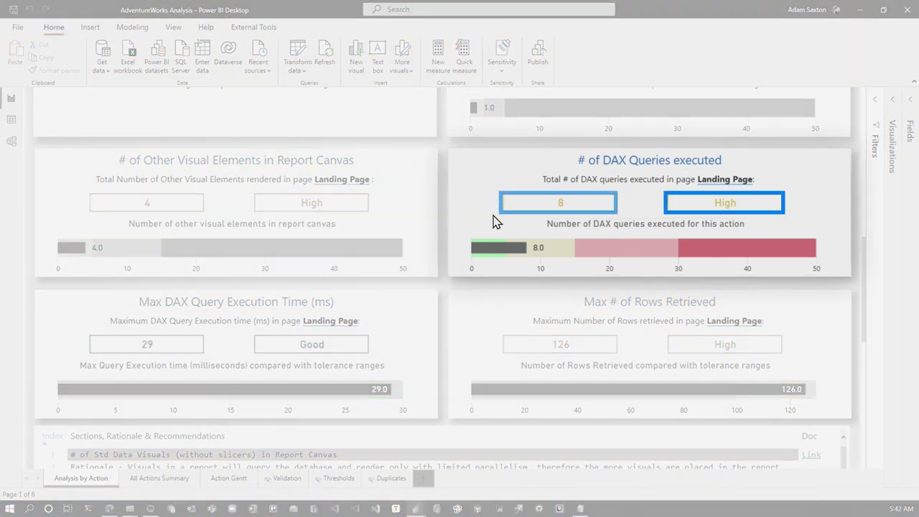
{"action": "scroll", "coordinate": [493, 222], "scroll_direction": "down", "scroll_amount": 3}
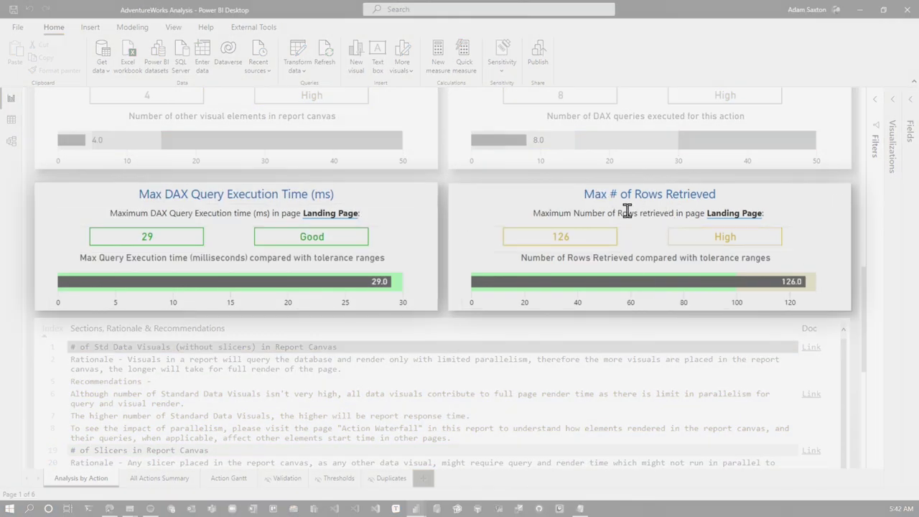
{"action": "scroll", "coordinate": [452, 228], "scroll_direction": "down", "scroll_amount": 3}
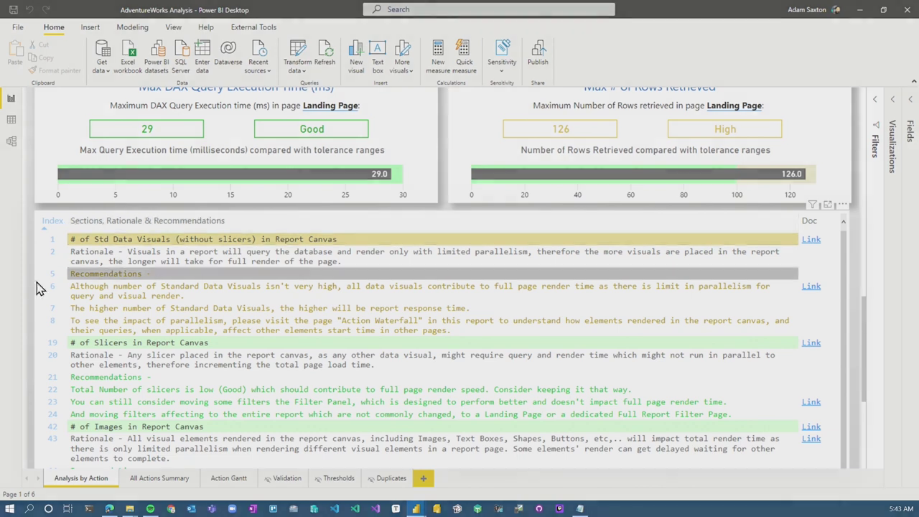
Scroll the recommendations table to the DAX Queries (HIGH) and Max DAX Query Execution Time (Good) rows.
{"action": "scroll", "coordinate": [39, 260], "scroll_direction": "down", "scroll_amount": 6}
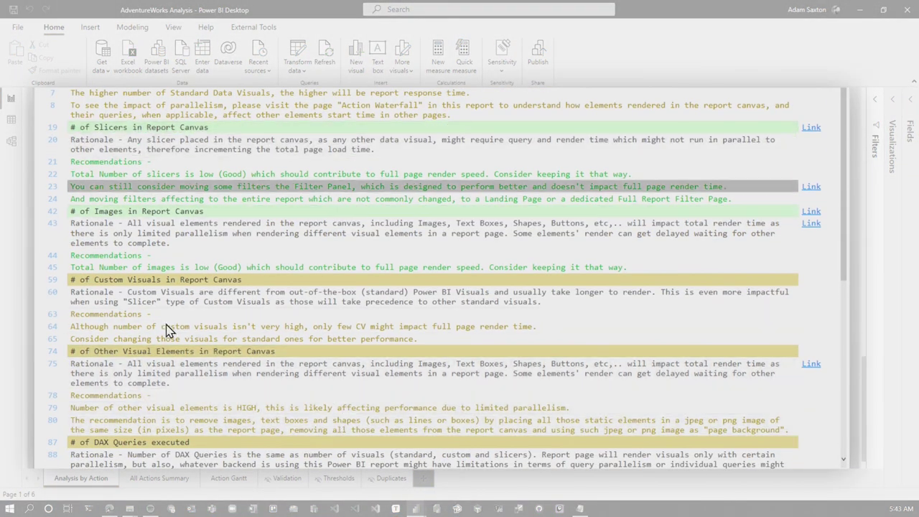
{"action": "scroll", "coordinate": [251, 352], "scroll_direction": "down", "scroll_amount": 8}
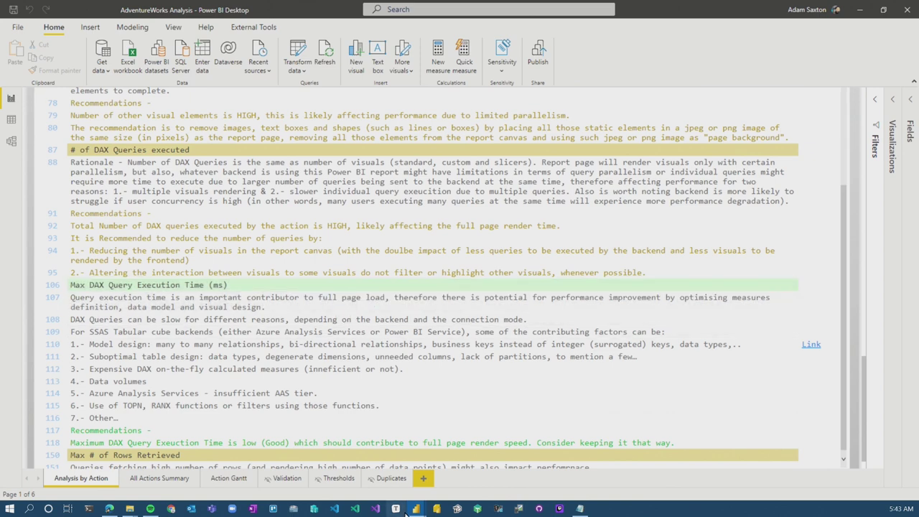
Switch to the Perf Report Analysis report and review its Analysis by Action cards, including Landing Page's 4.3-second open.
{"action": "mouse_move", "coordinate": [416, 508]}
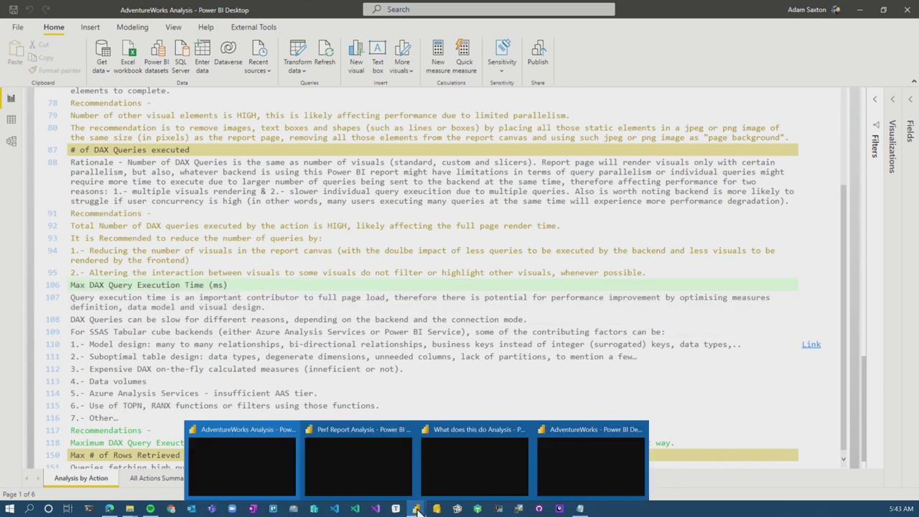
{"action": "left_click", "coordinate": [373, 479]}
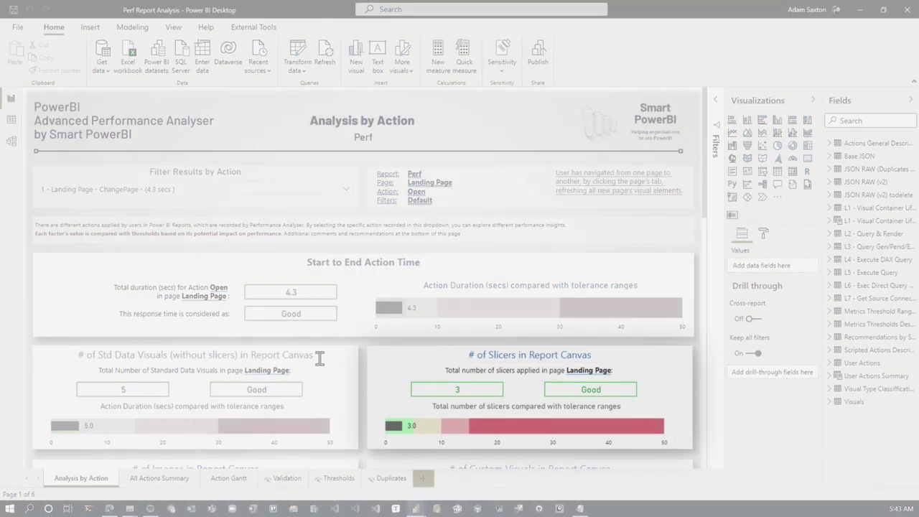
{"action": "scroll", "coordinate": [370, 381], "scroll_direction": "down", "scroll_amount": 5}
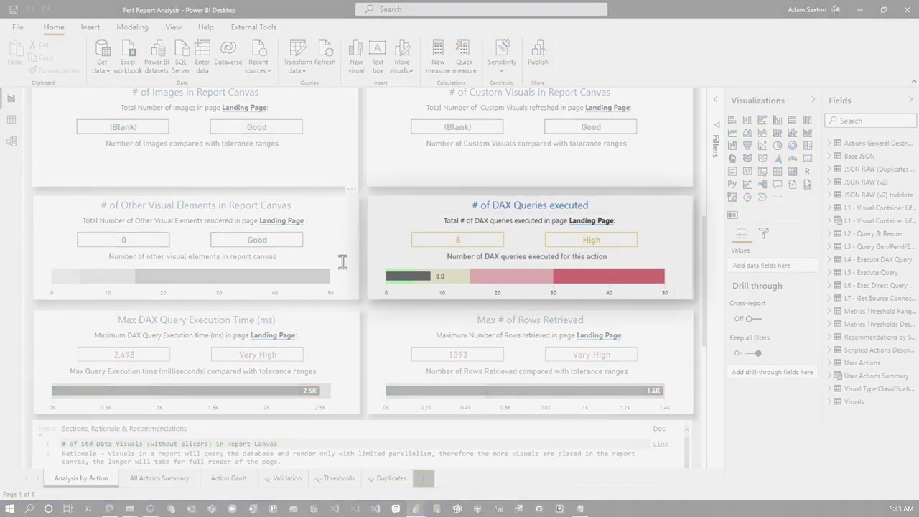
{"action": "scroll", "coordinate": [368, 263], "scroll_direction": "down", "scroll_amount": 2}
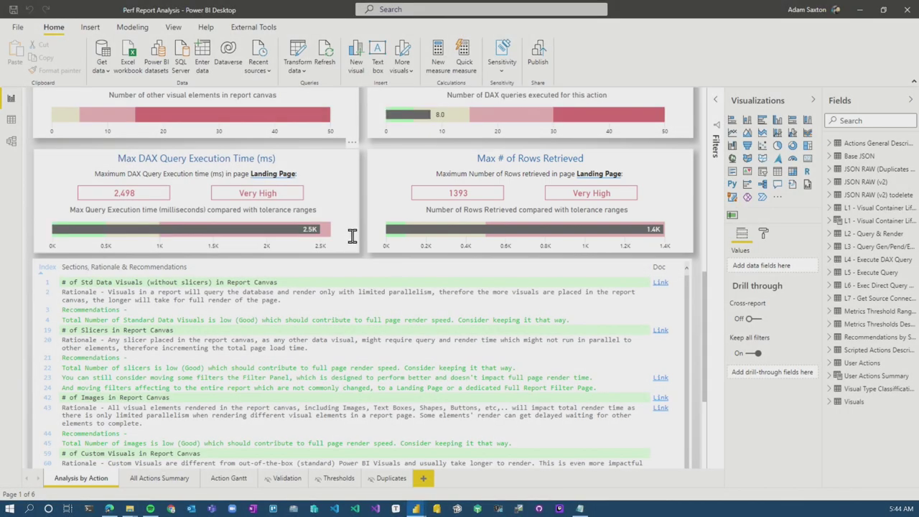
{"action": "scroll", "coordinate": [352, 235], "scroll_direction": "up", "scroll_amount": 10}
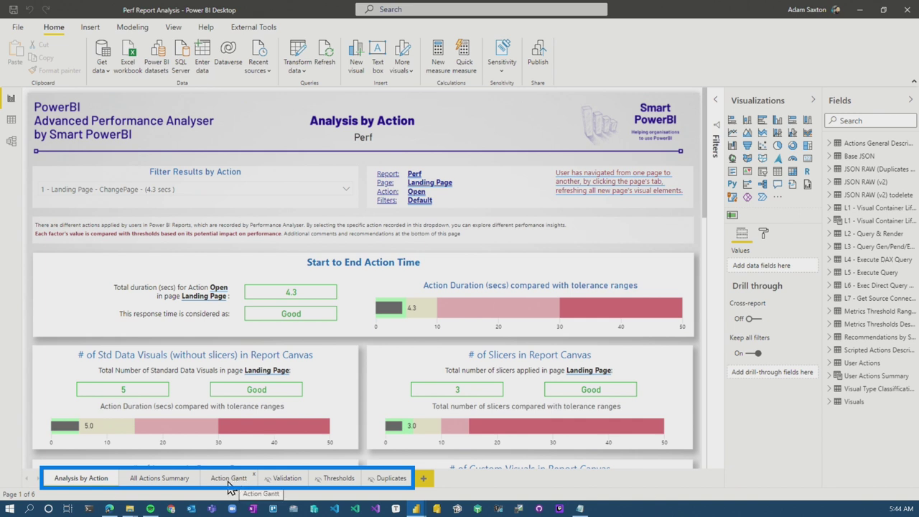
Review the Action Gantt page's millisecond lifecycle bars for each Landing Page slicer and visual.
{"action": "left_click", "coordinate": [259, 479]}
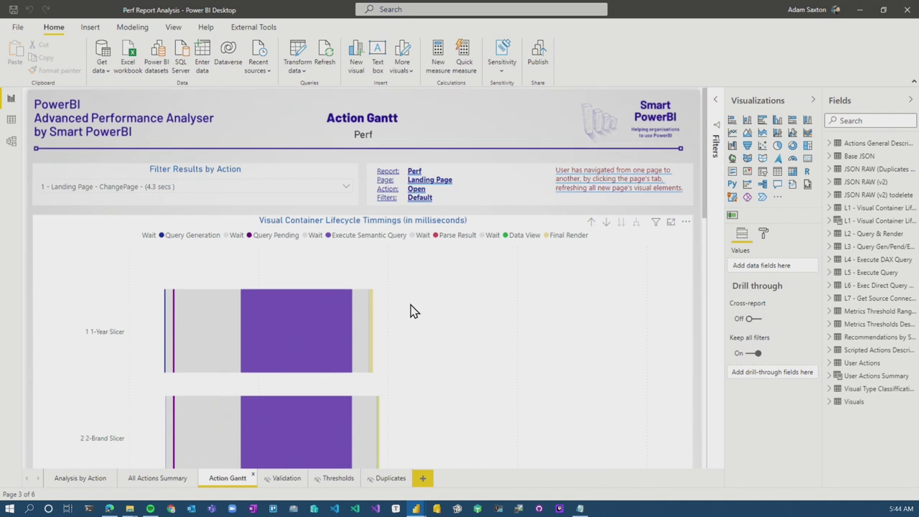
{"action": "scroll", "coordinate": [180, 264], "scroll_direction": "down", "scroll_amount": 3}
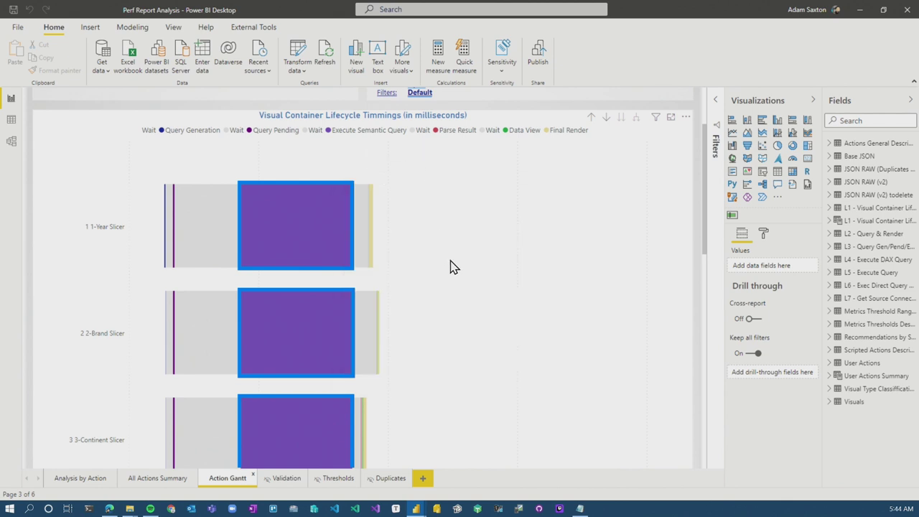
{"action": "scroll", "coordinate": [484, 316], "scroll_direction": "down", "scroll_amount": 3}
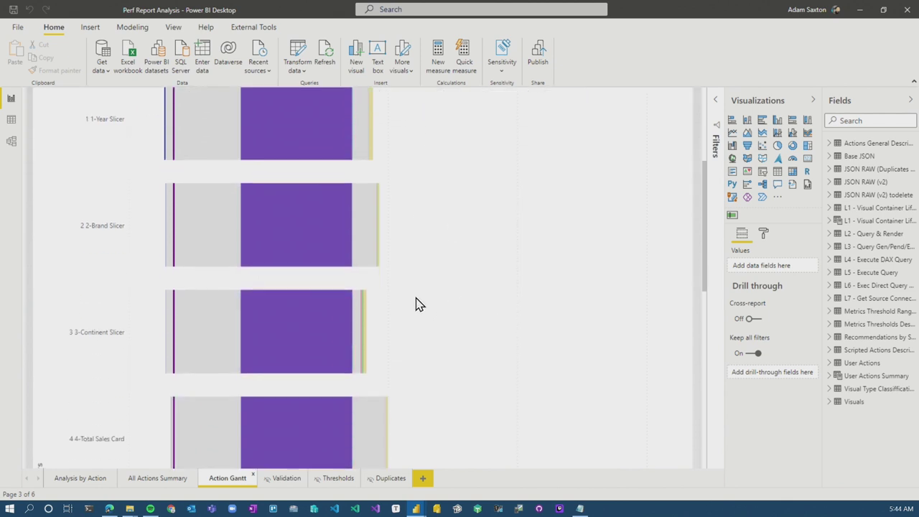
{"action": "scroll", "coordinate": [419, 303], "scroll_direction": "down", "scroll_amount": 10}
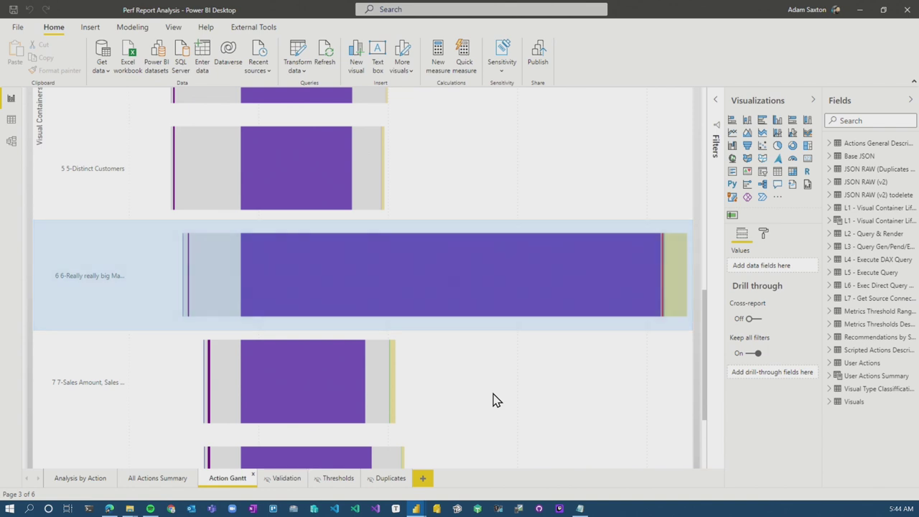
{"action": "scroll", "coordinate": [495, 400], "scroll_direction": "down", "scroll_amount": 3}
{"action": "scroll", "coordinate": [495, 397], "scroll_direction": "down", "scroll_amount": 1}
{"action": "scroll", "coordinate": [495, 397], "scroll_direction": "up", "scroll_amount": 10}
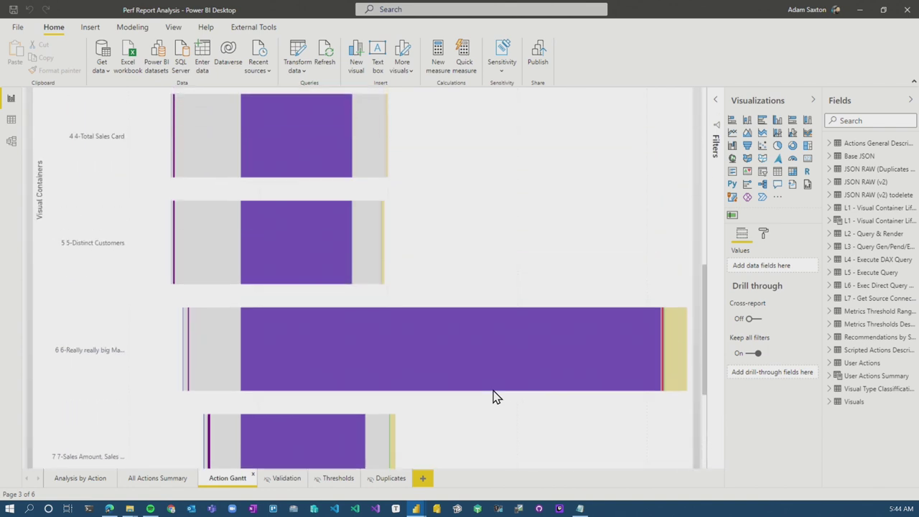
{"action": "scroll", "coordinate": [542, 322], "scroll_direction": "up", "scroll_amount": 2}
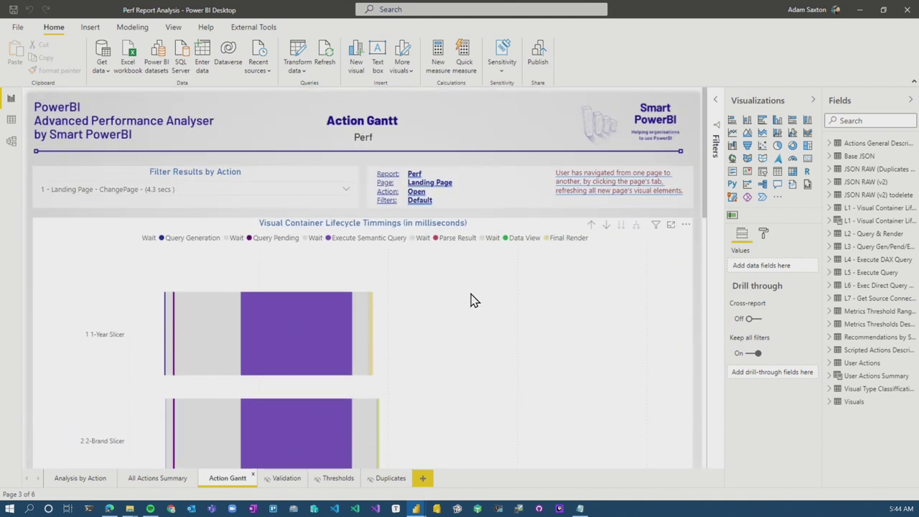
Browse the AdventureWorks report's BAD page of repeated cards, maps, tables and line charts.
{"action": "left_click", "coordinate": [423, 508]}
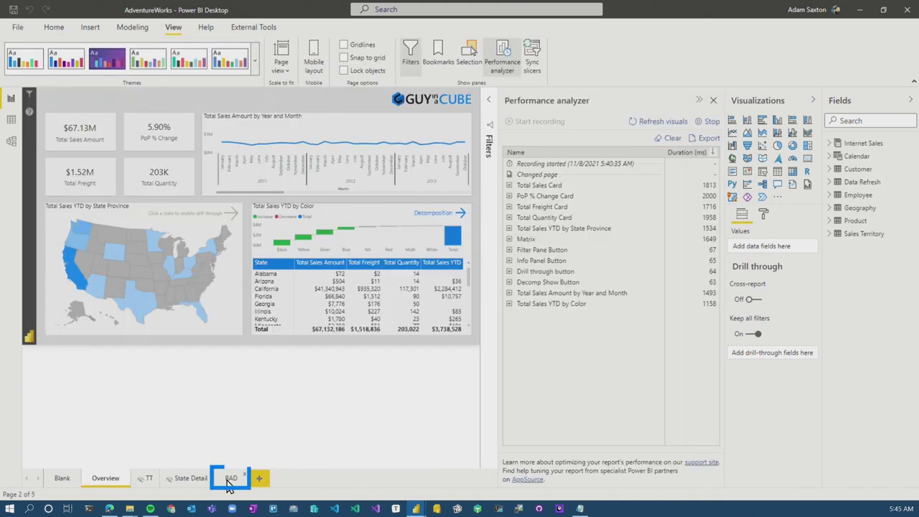
{"action": "left_click", "coordinate": [228, 479]}
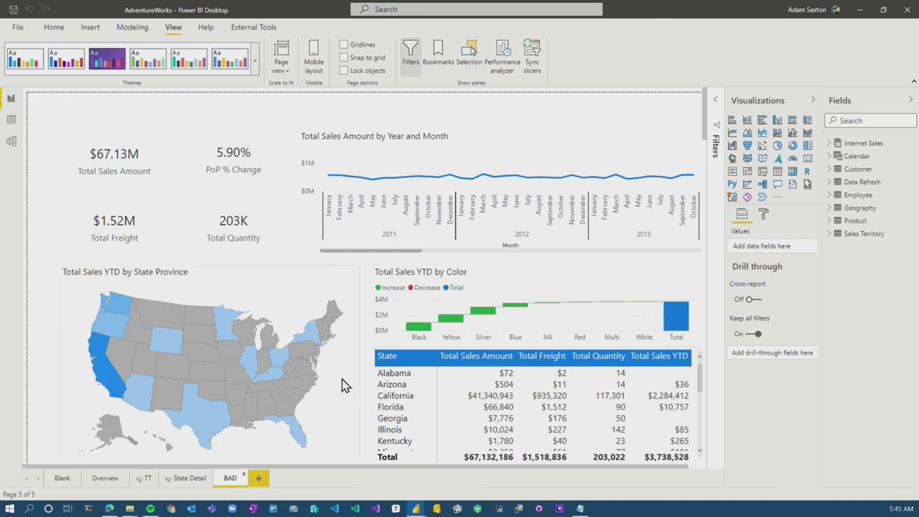
{"action": "scroll", "coordinate": [343, 384], "scroll_direction": "down", "scroll_amount": 10}
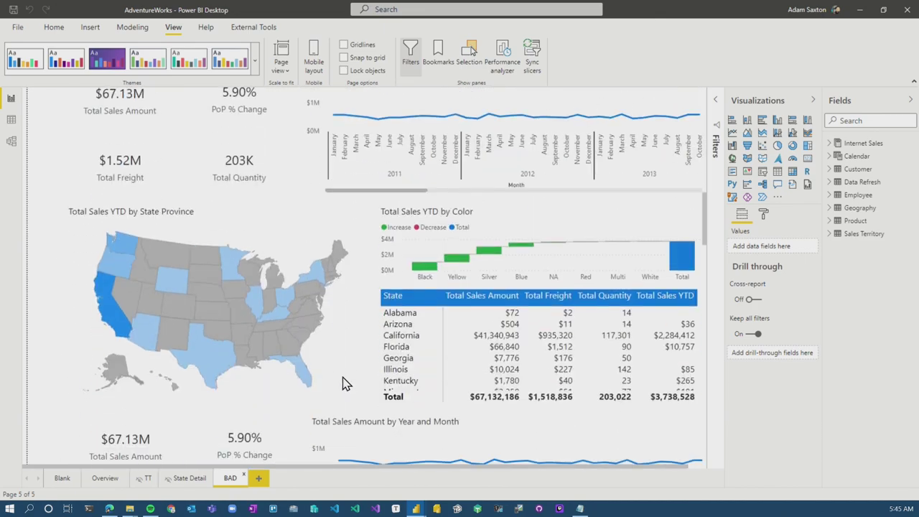
{"action": "scroll", "coordinate": [343, 384], "scroll_direction": "down", "scroll_amount": 10}
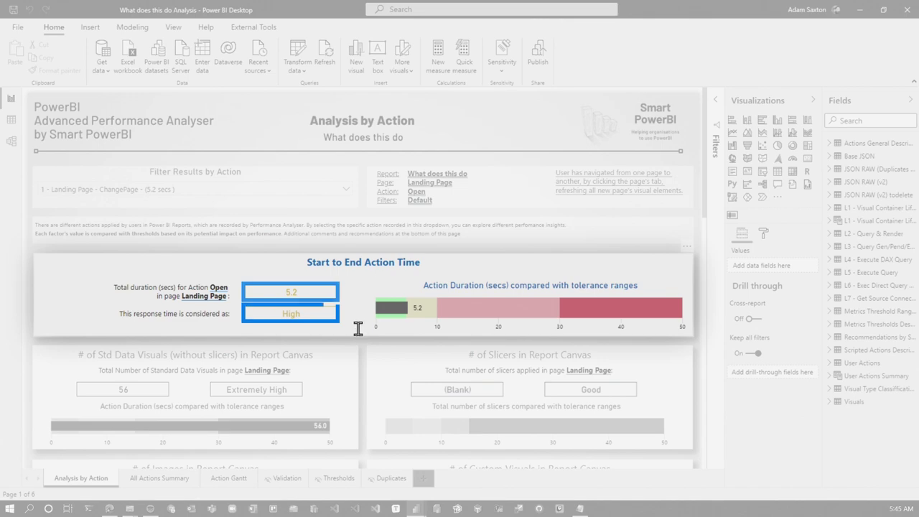
Review the What does this do Analysis cards: 5.2-second open High, 8 custom visuals Extremely High, 8 DAX queries High.
{"action": "scroll", "coordinate": [352, 348], "scroll_direction": "down", "scroll_amount": 2}
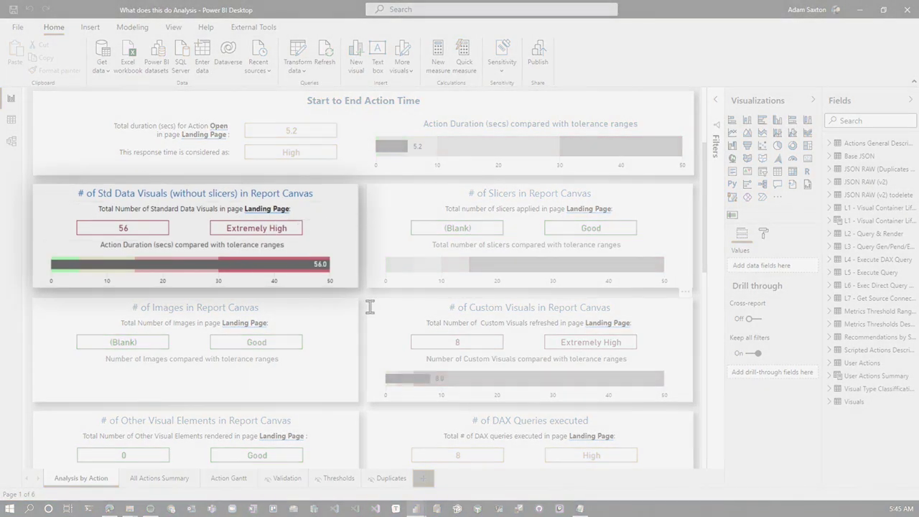
{"action": "scroll", "coordinate": [370, 307], "scroll_direction": "down", "scroll_amount": 2}
{"action": "scroll", "coordinate": [580, 246], "scroll_direction": "up", "scroll_amount": 1}
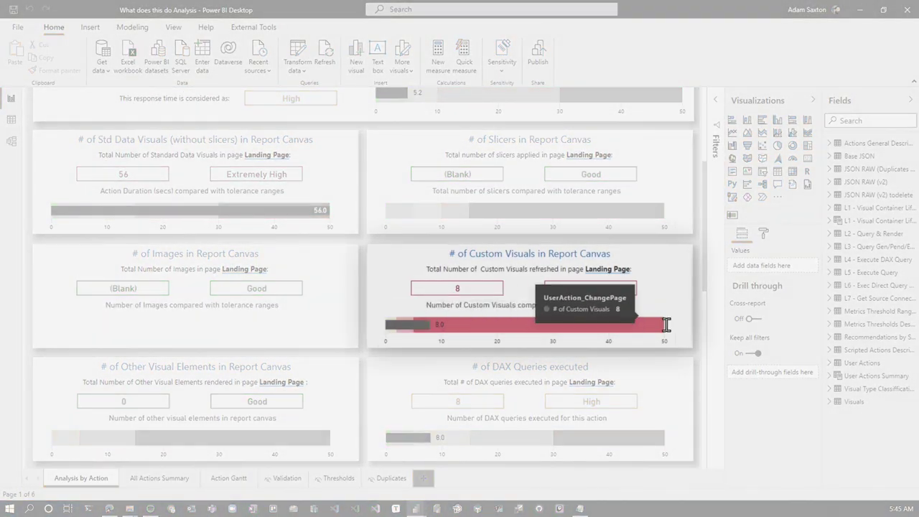
{"action": "scroll", "coordinate": [366, 338], "scroll_direction": "down", "scroll_amount": 4}
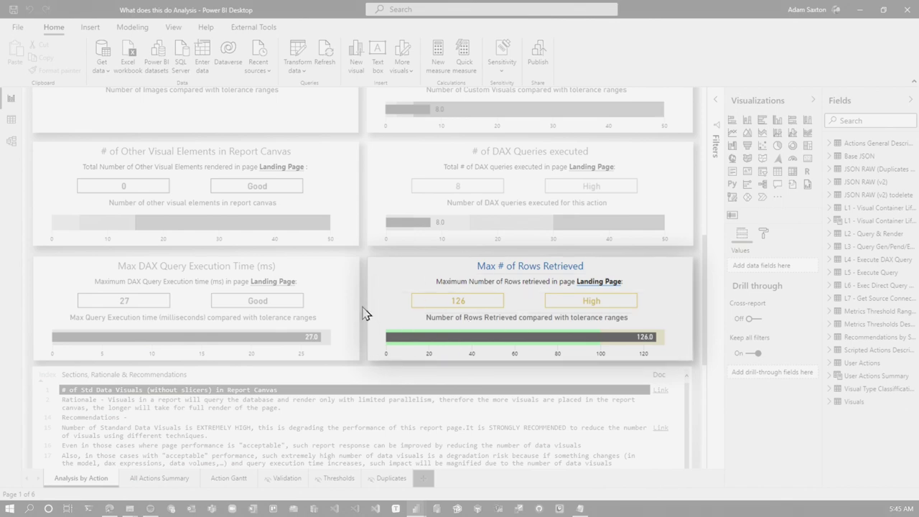
{"action": "scroll", "coordinate": [362, 314], "scroll_direction": "down", "scroll_amount": 5}
{"action": "scroll", "coordinate": [212, 224], "scroll_direction": "up", "scroll_amount": 2}
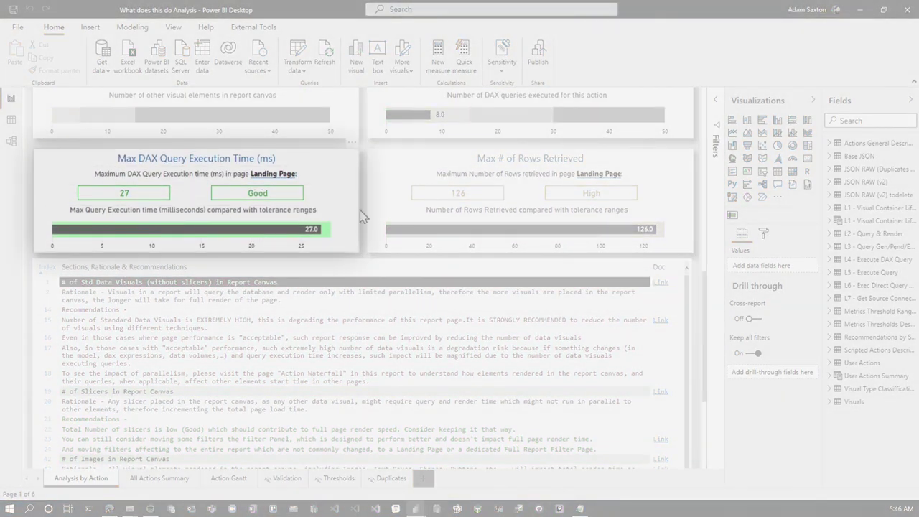
{"action": "scroll", "coordinate": [363, 215], "scroll_direction": "down", "scroll_amount": 10}
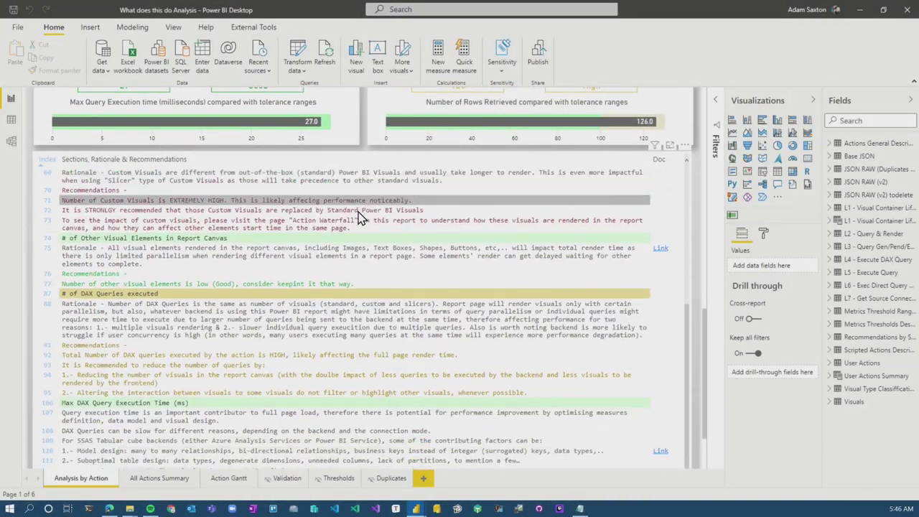
{"action": "scroll", "coordinate": [361, 217], "scroll_direction": "up", "scroll_amount": 10}
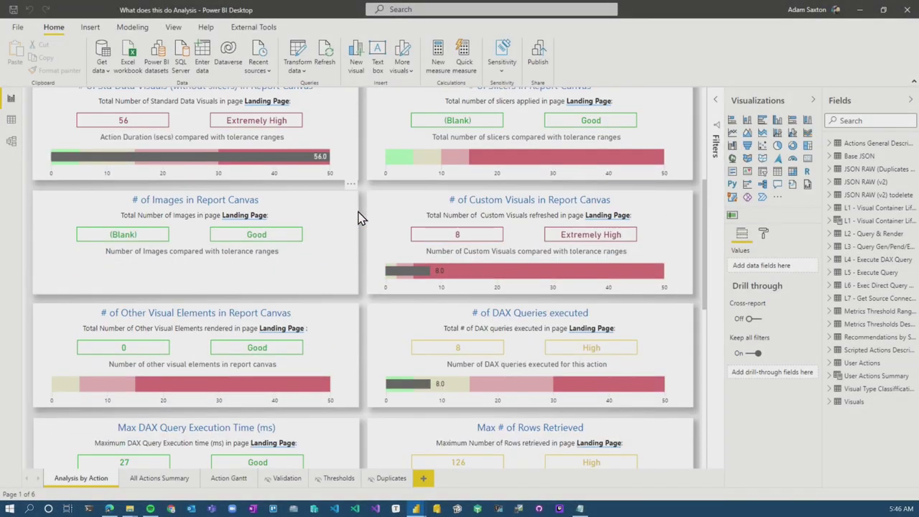
{"action": "scroll", "coordinate": [359, 217], "scroll_direction": "up", "scroll_amount": 5}
{"action": "scroll", "coordinate": [357, 220], "scroll_direction": "down", "scroll_amount": 10}
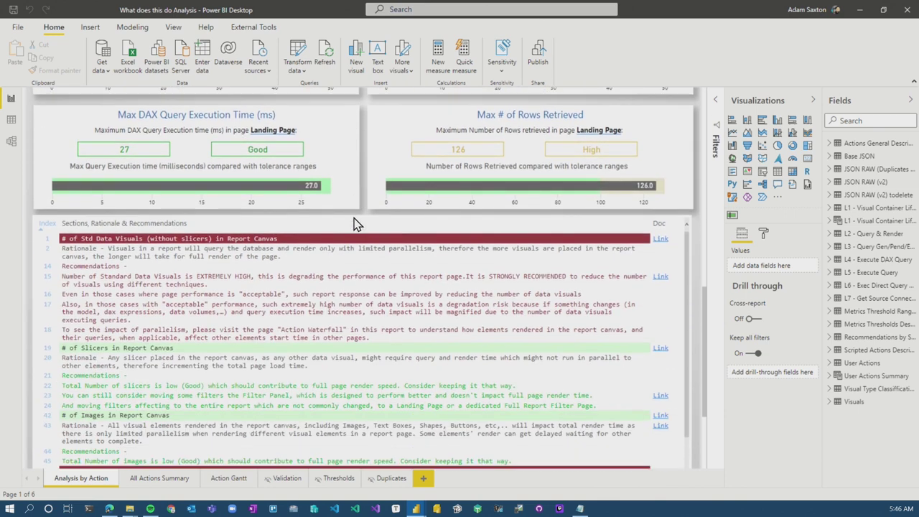
View the What does this do Analysis Action Gantt timings for its 64 visual containers.
{"action": "left_click", "coordinate": [228, 478]}
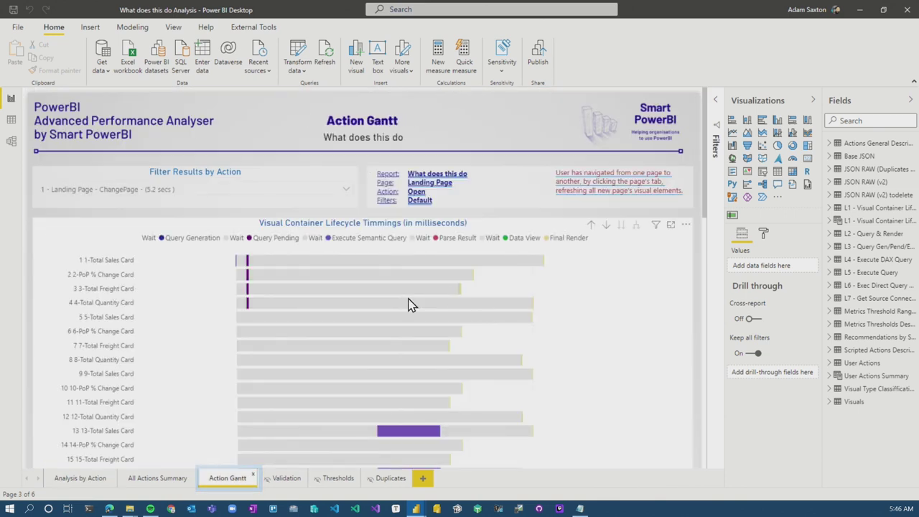
{"action": "scroll", "coordinate": [639, 335], "scroll_direction": "down", "scroll_amount": 15}
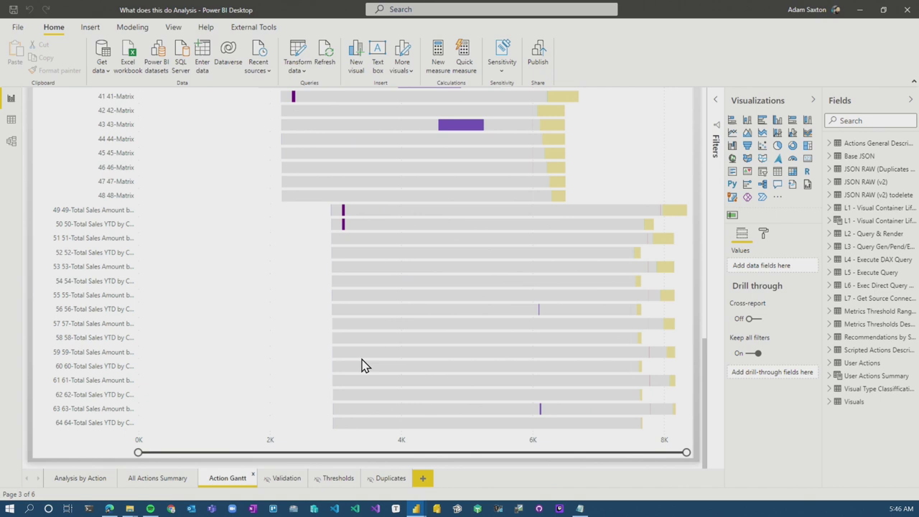
{"action": "scroll", "coordinate": [366, 361], "scroll_direction": "up", "scroll_amount": 15}
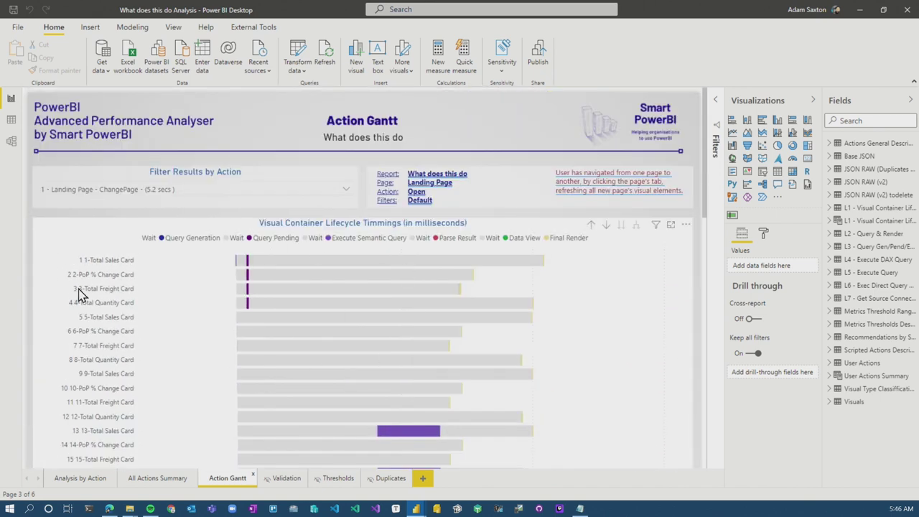